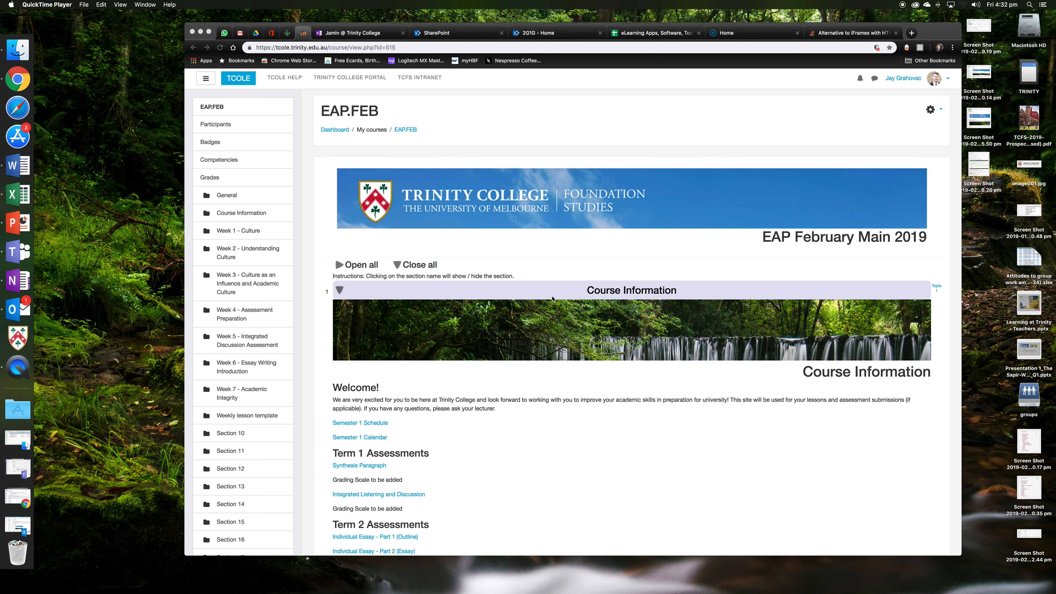
Look through the course sections and check the contents of section 24
scroll(623, 338, "down", 20)
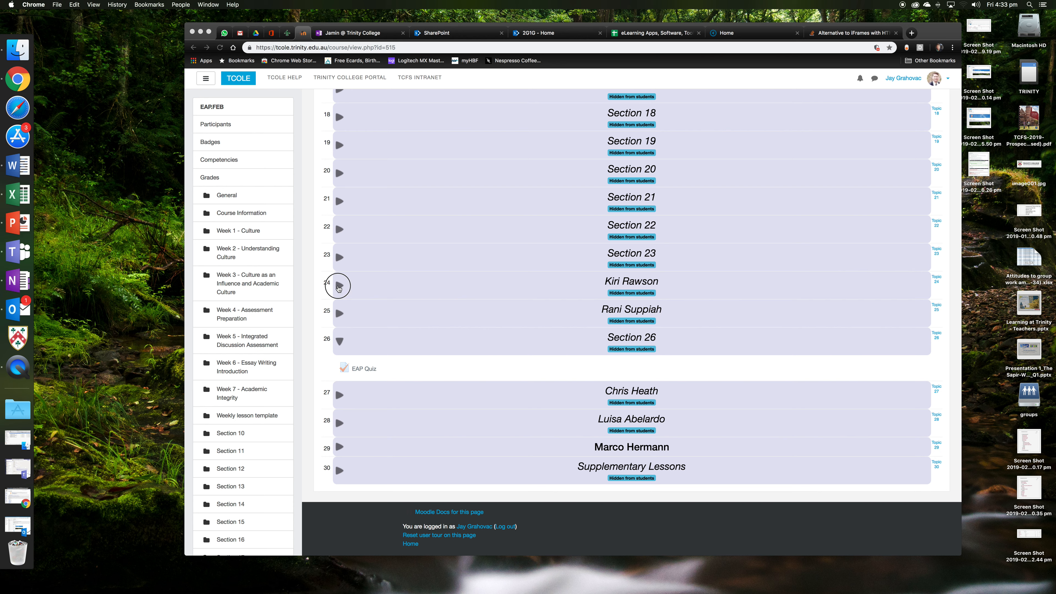
left_click(351, 292)
left_click(339, 285)
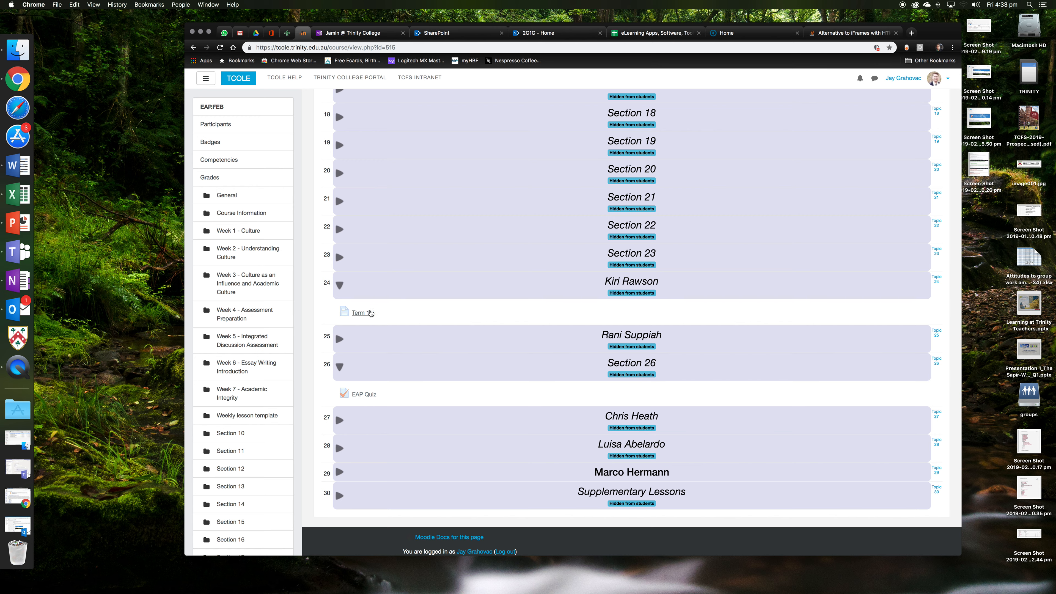
left_click(362, 296)
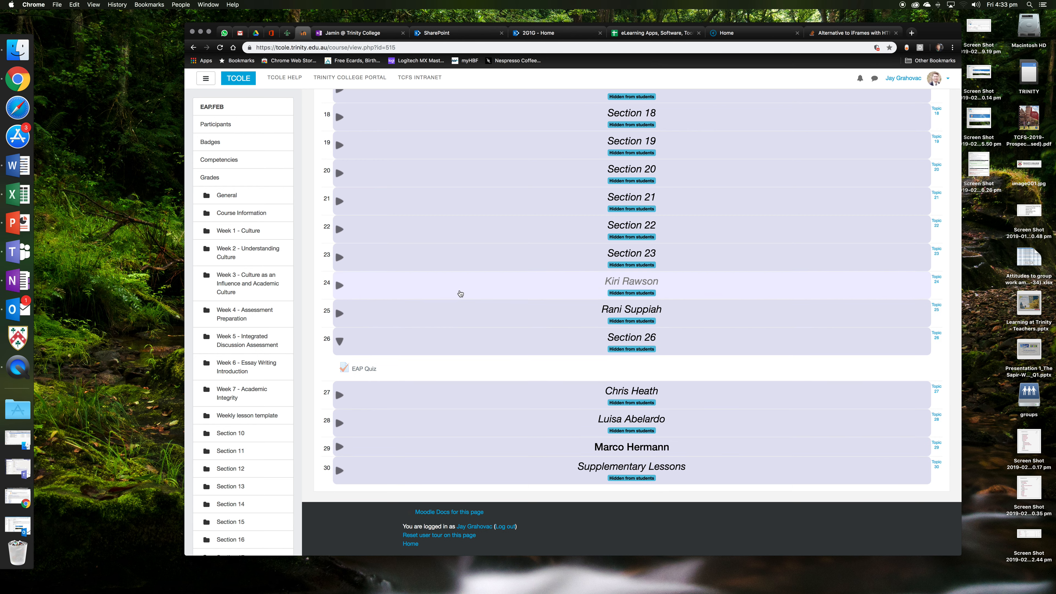
scroll(460, 293, "up", 20)
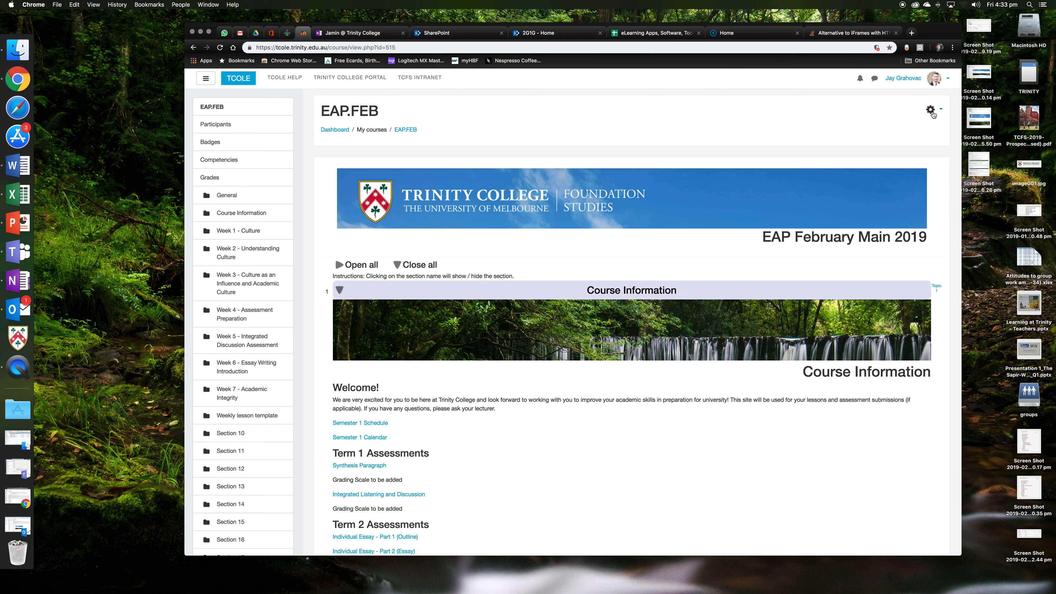
Open the groups management page for the EAP.FEB course from its user administration
left_click(933, 115)
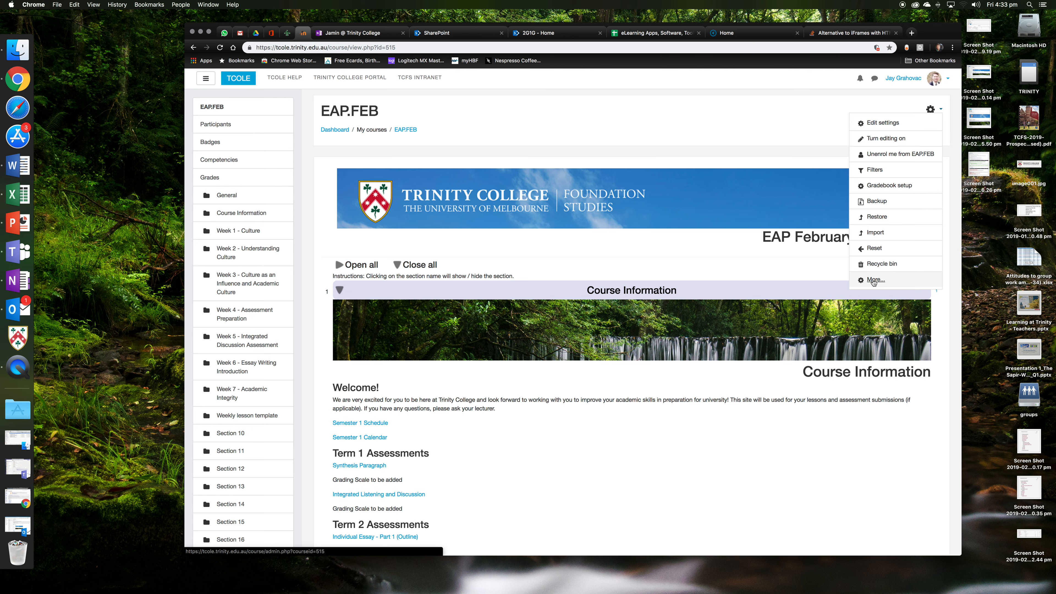
left_click(874, 281)
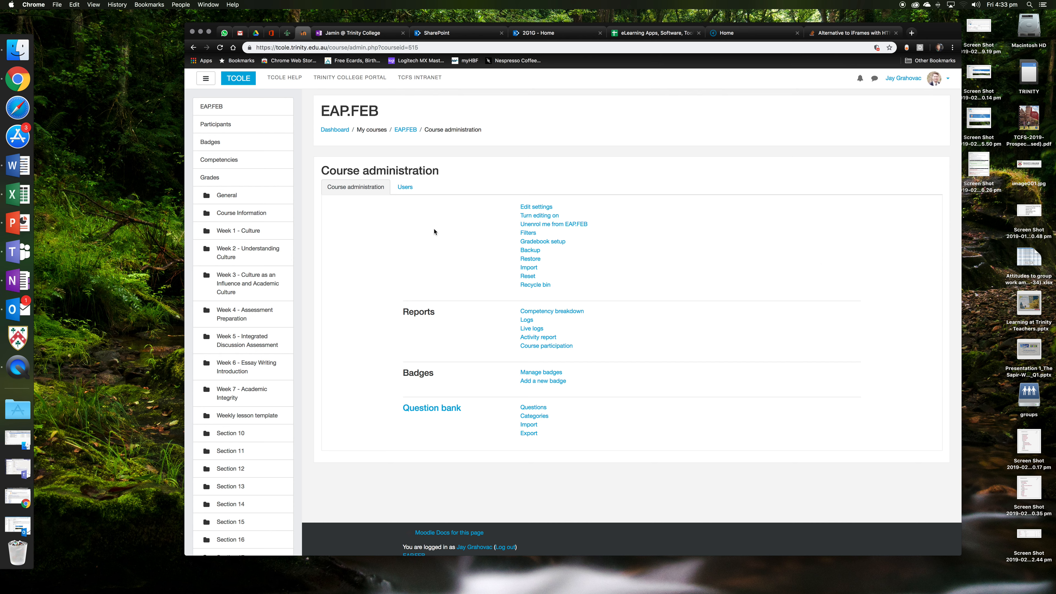
left_click(401, 190)
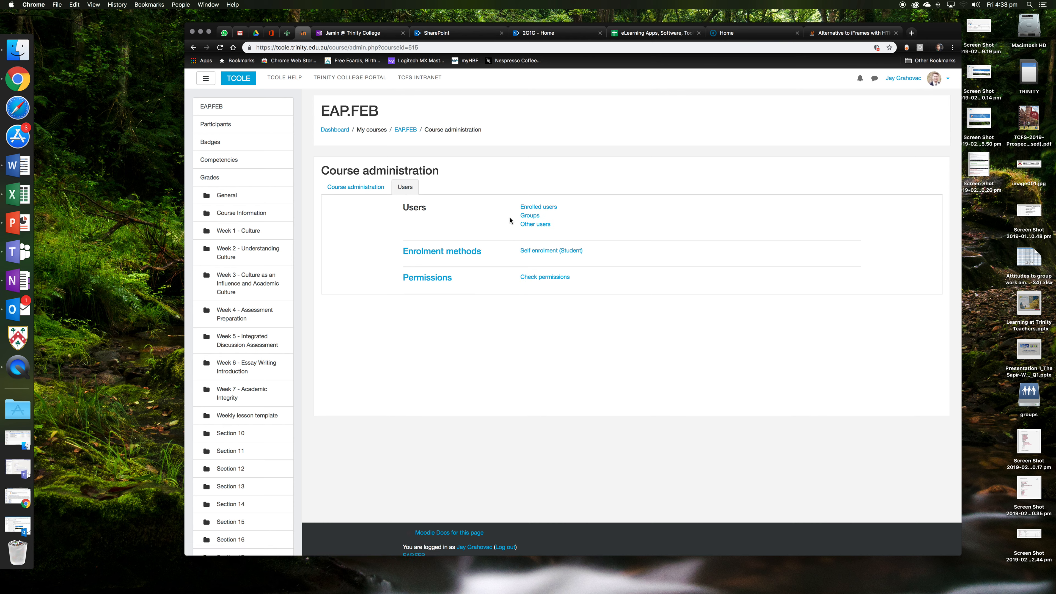
left_click(529, 216)
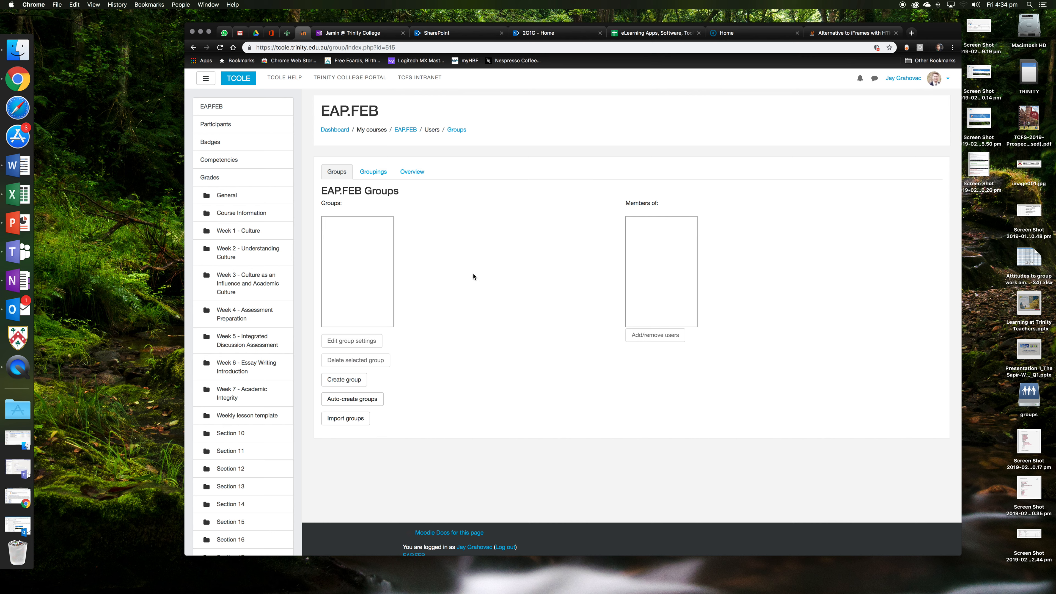
Create a group named with the teacher's first name followed by "JA1B" and save it
left_click(343, 380)
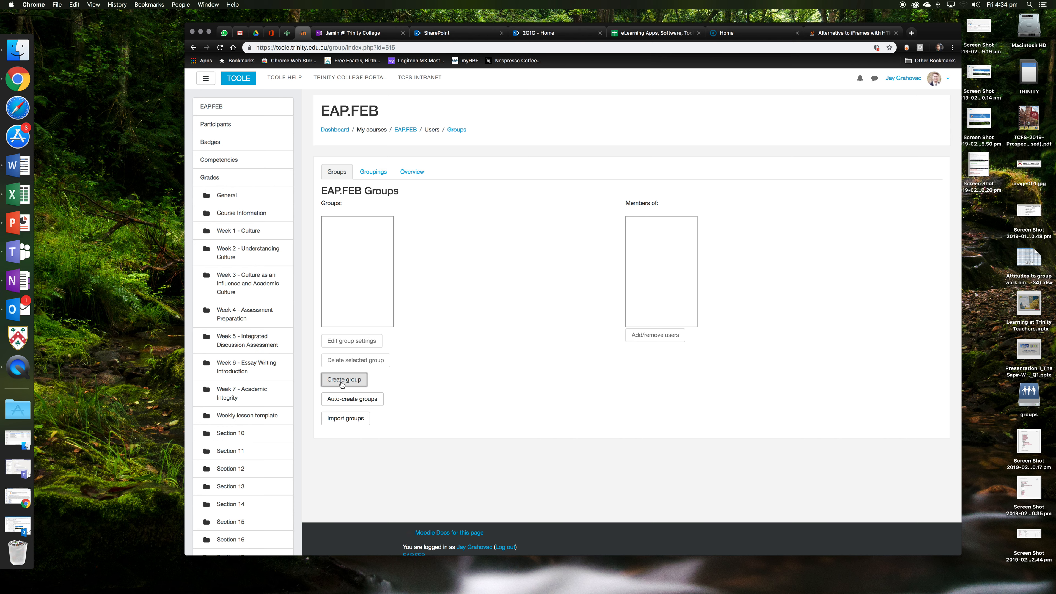
left_click(503, 190)
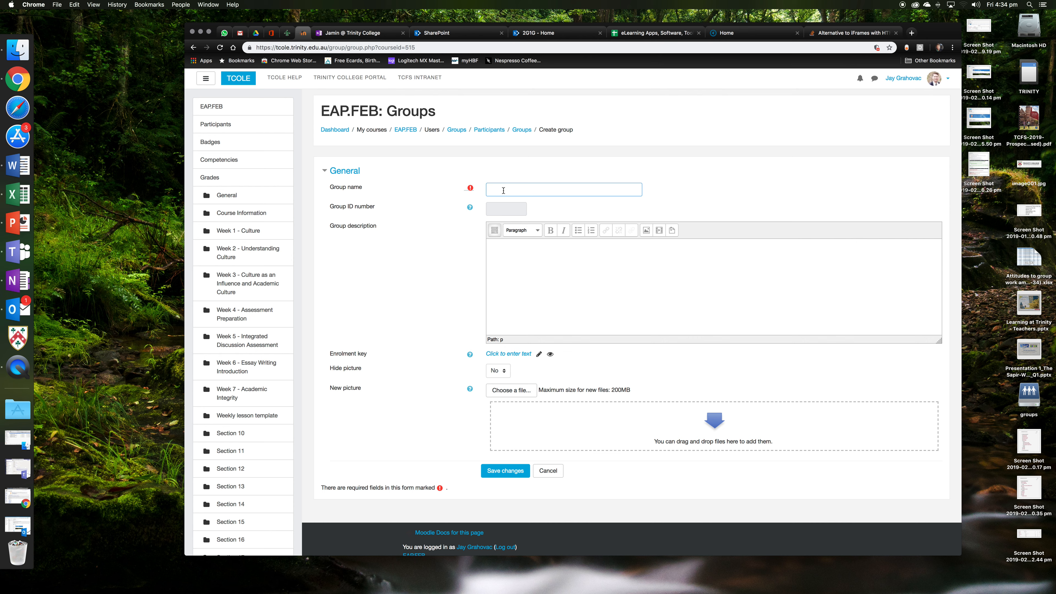
type("Jay")
type("'s Prwa")
key("BackSpace")
key("BackSpace")
type("actice Class")
key("BackSpace")
key("BackSpace")
key("BackSpace")
key("BackSpace")
key("BackSpace")
key("BackSpace")
key("BackSpace")
key("BackSpace")
type("A1")
scroll(531, 273, "down", 1)
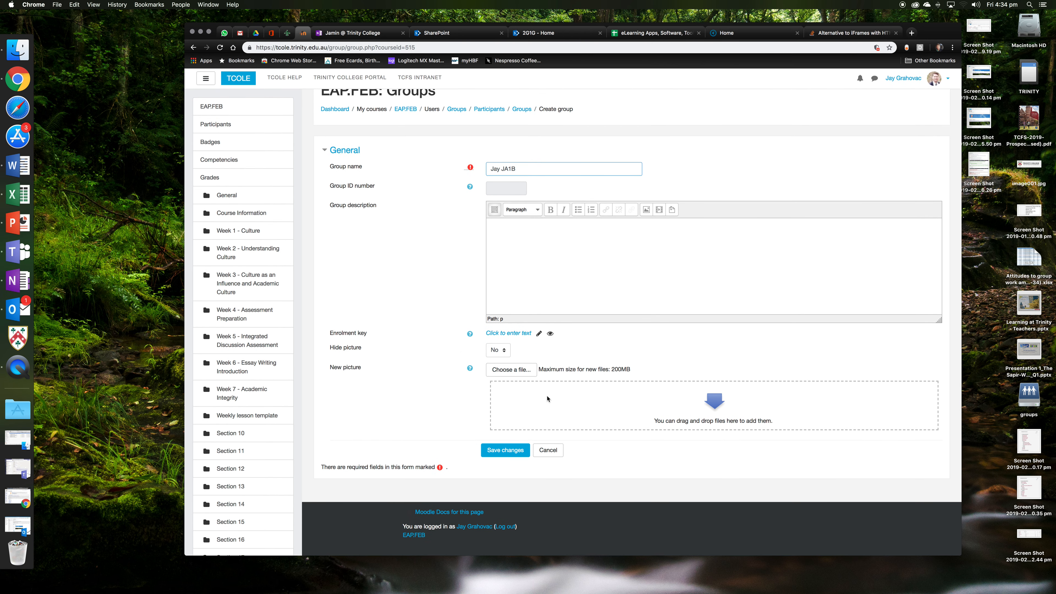
left_click(500, 454)
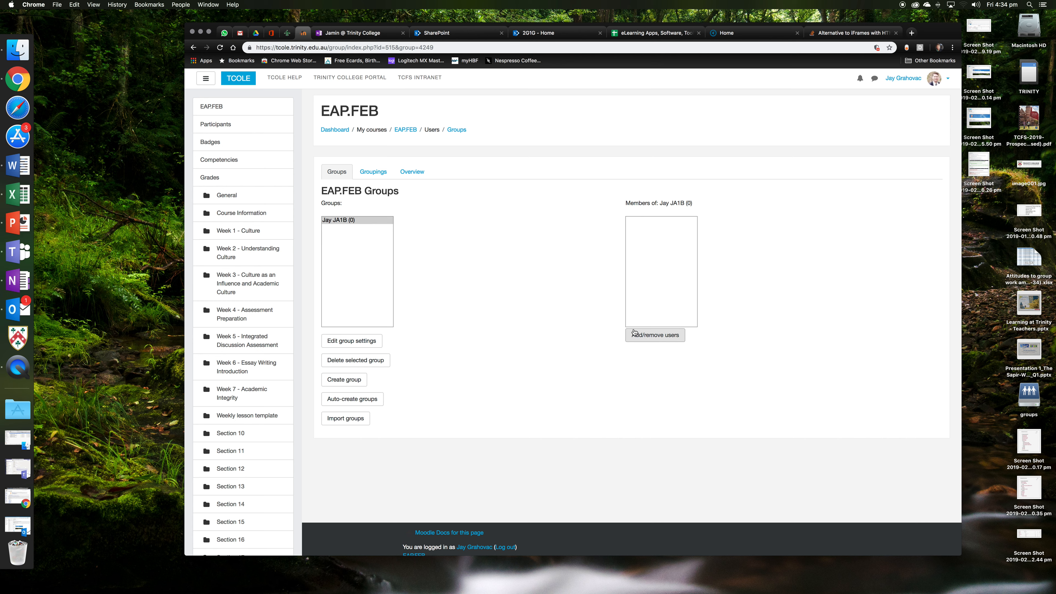
Search the potential members by first name and add the first teacher to the JA1B group
left_click(659, 339)
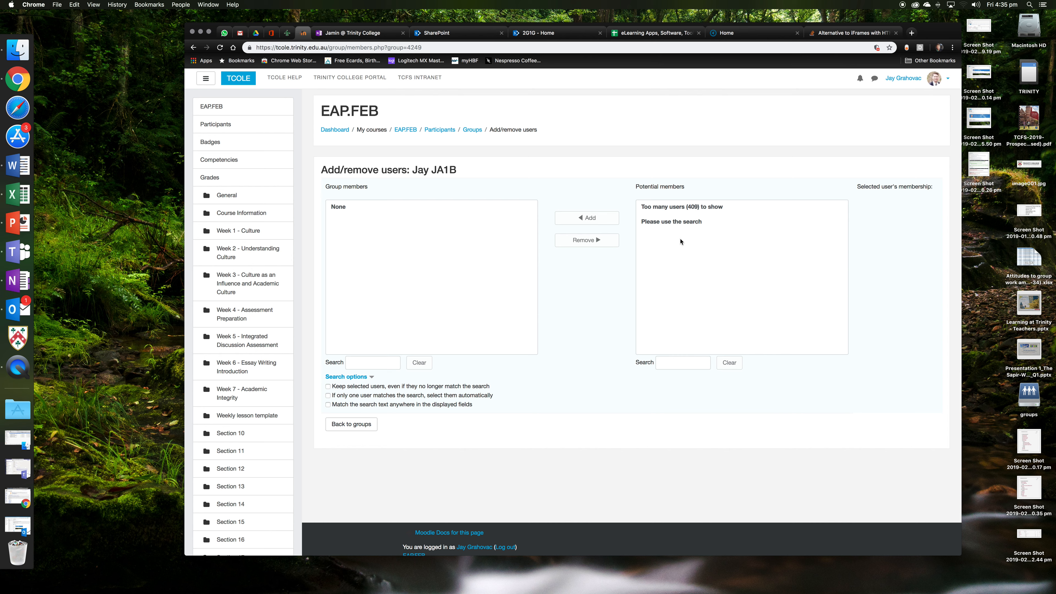
left_click(668, 364)
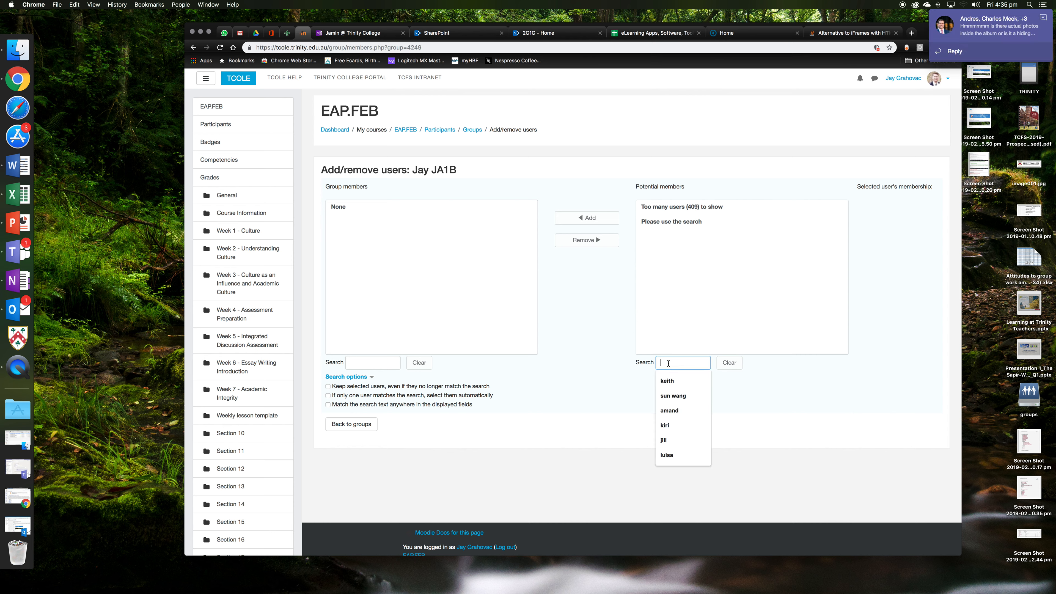
type("kiri")
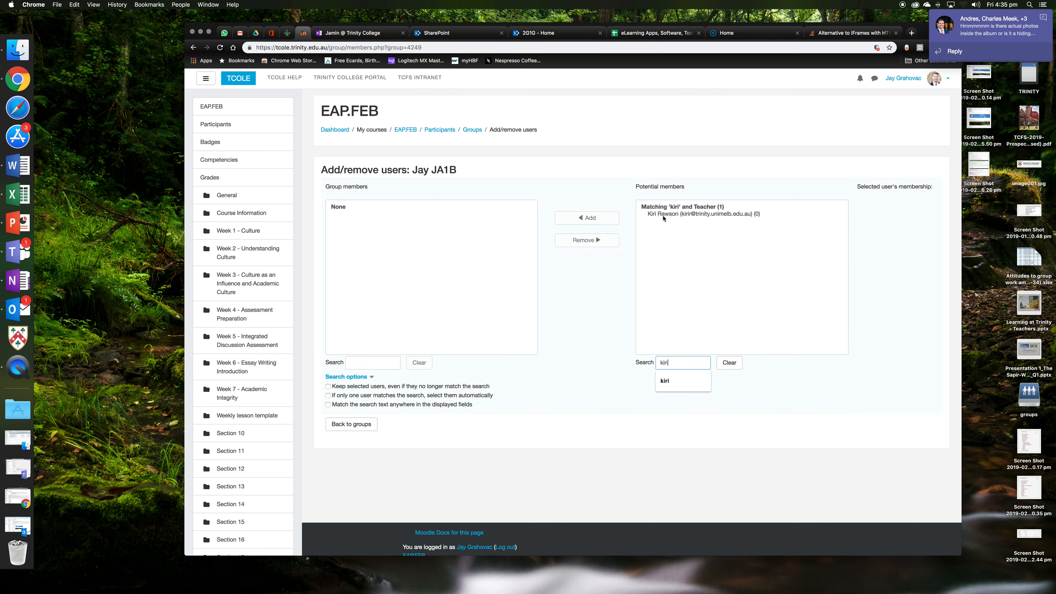
left_click(664, 215)
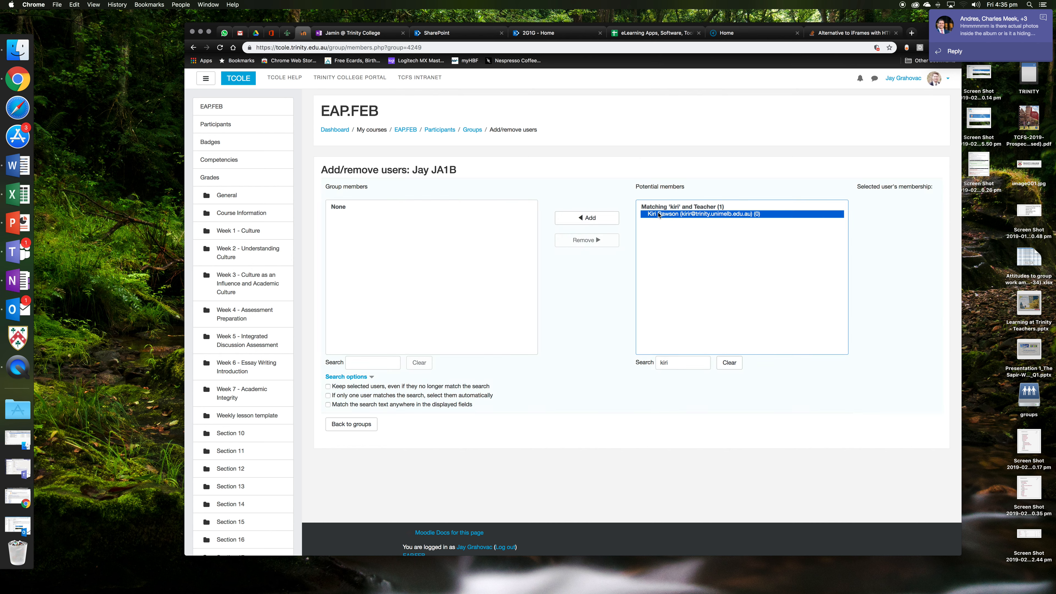
left_click(598, 222)
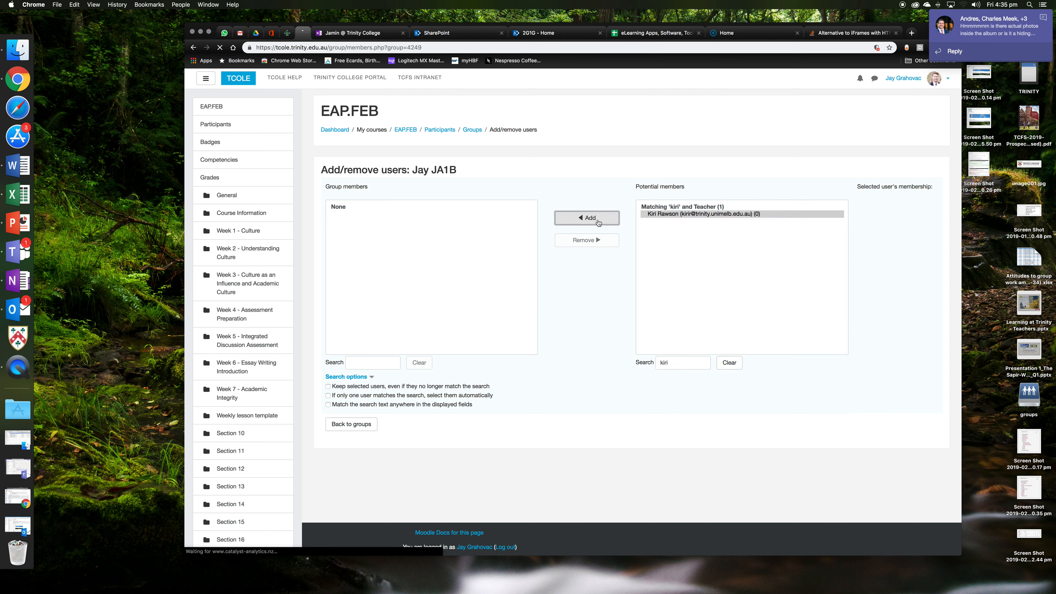
Replace the member search with a second teacher's first name and add that teacher to the JA1B group
double_click(665, 363)
key("BackSpace")
type("Luisa")
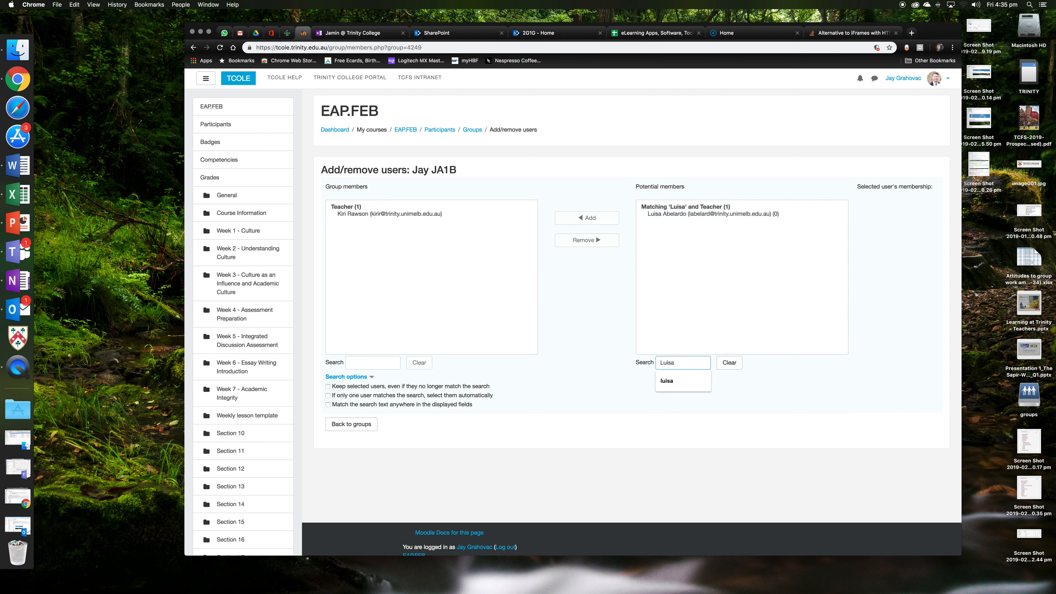
left_click(671, 215)
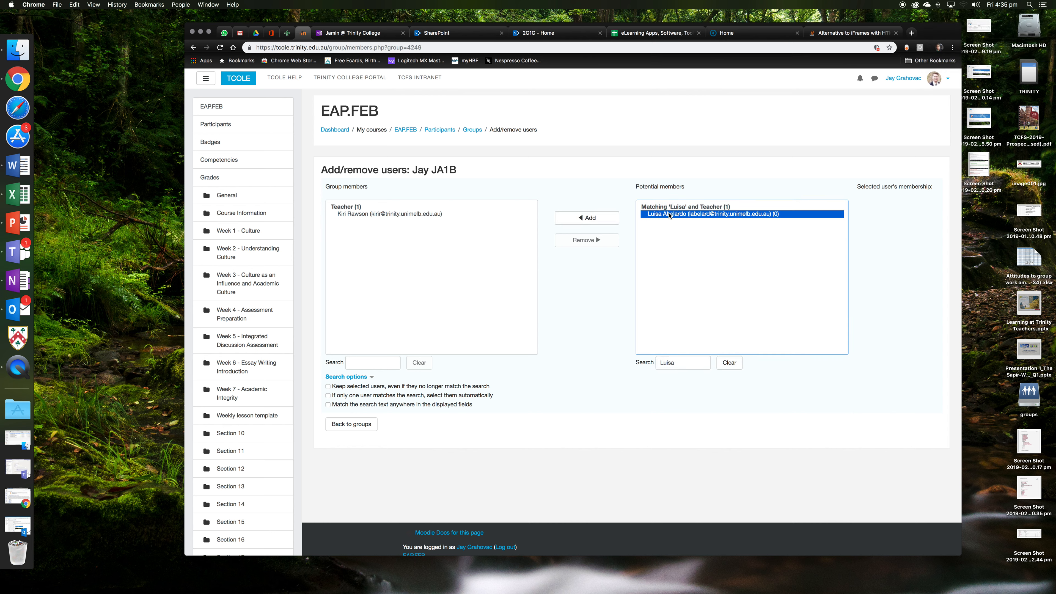
left_click(615, 218)
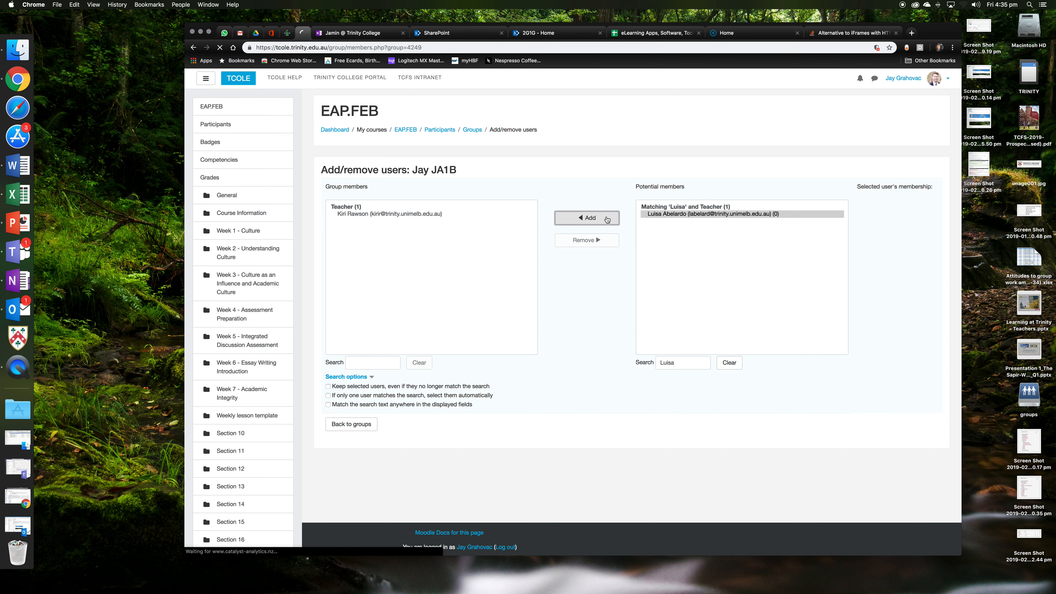
Find a third teacher by the first three letters of the first name and add them to the JA1B group
left_click_drag(679, 364, 655, 366)
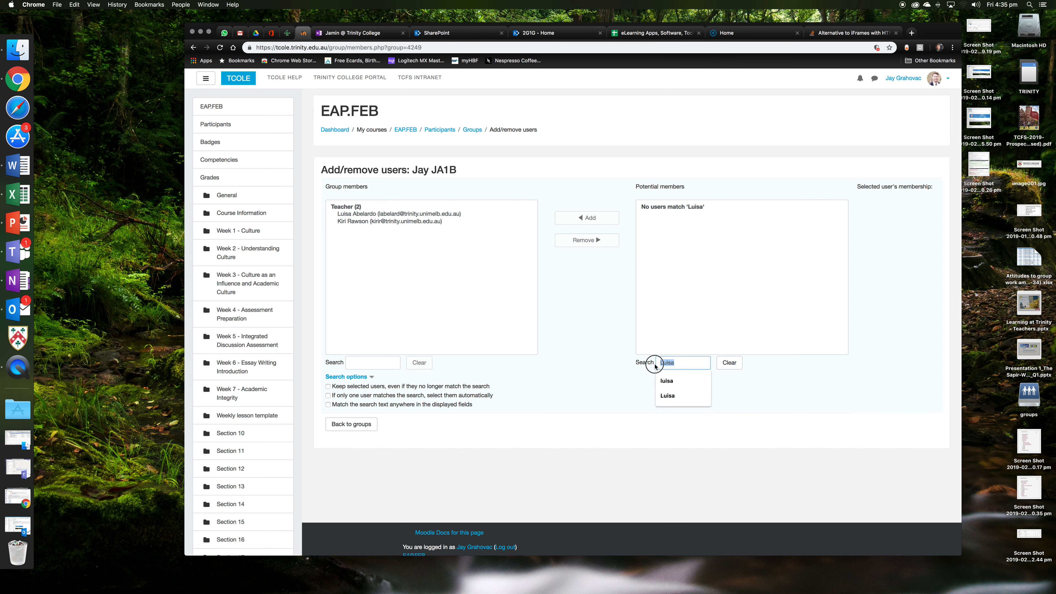
key("BackSpace")
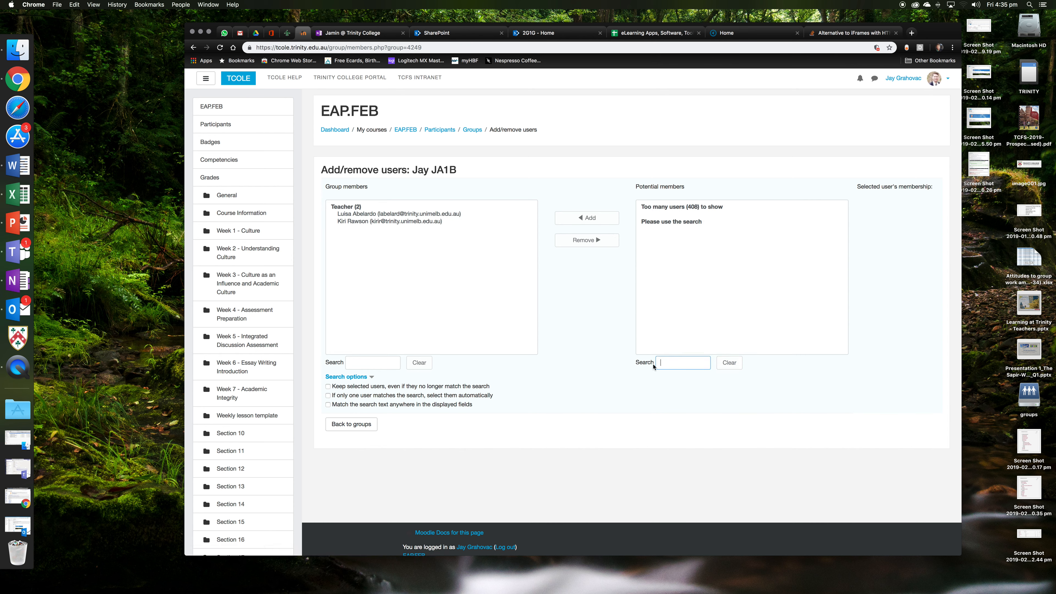
type("Ama")
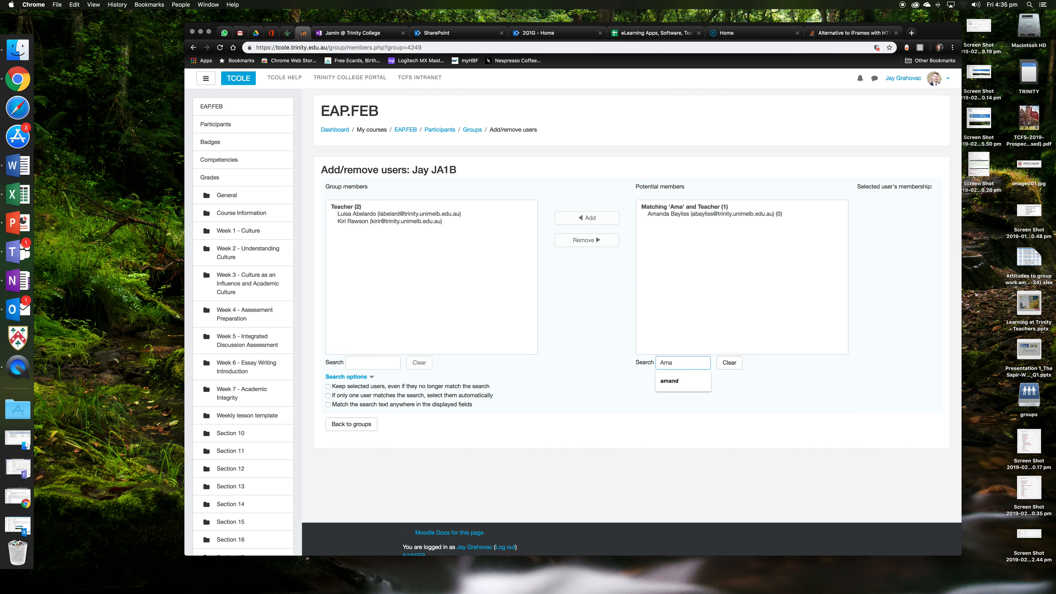
left_click(677, 215)
left_click(570, 218)
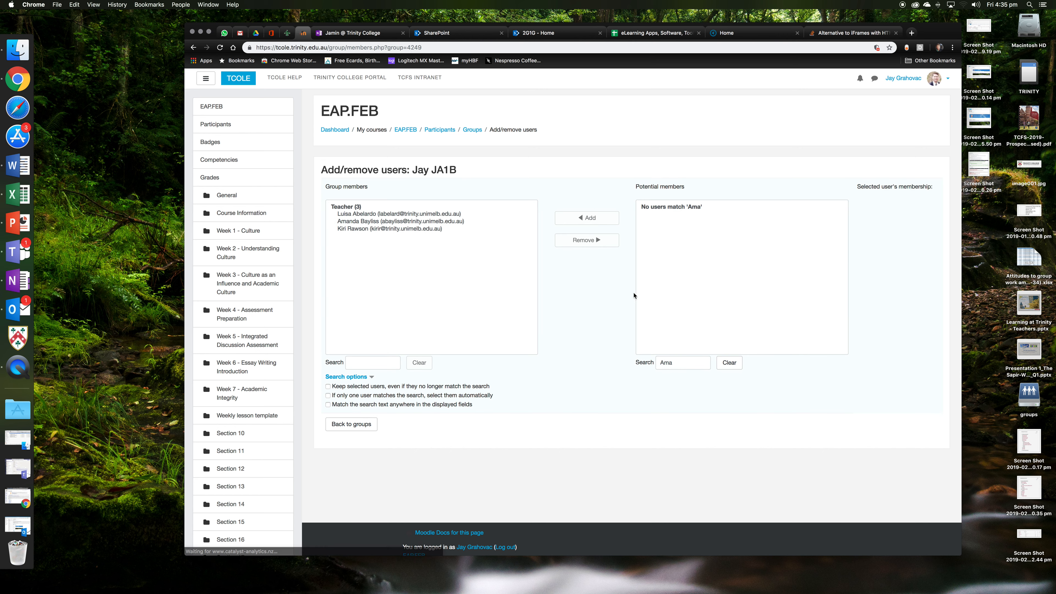
Search for a fourth teacher by first name, add them to the JA1B group and return to the groups list
left_click(647, 365)
type("Kavita")
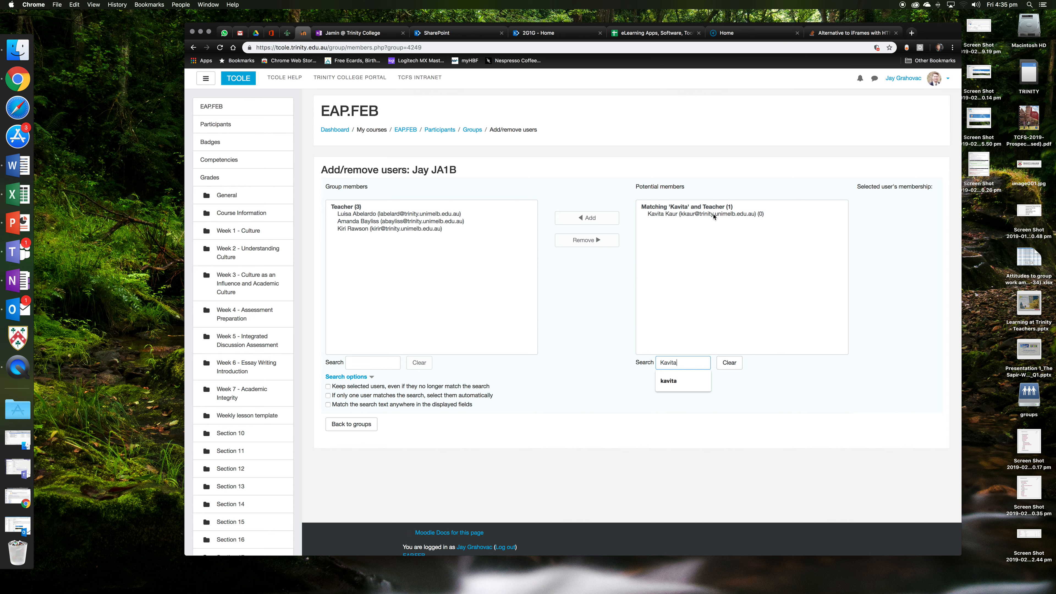
left_click(684, 218)
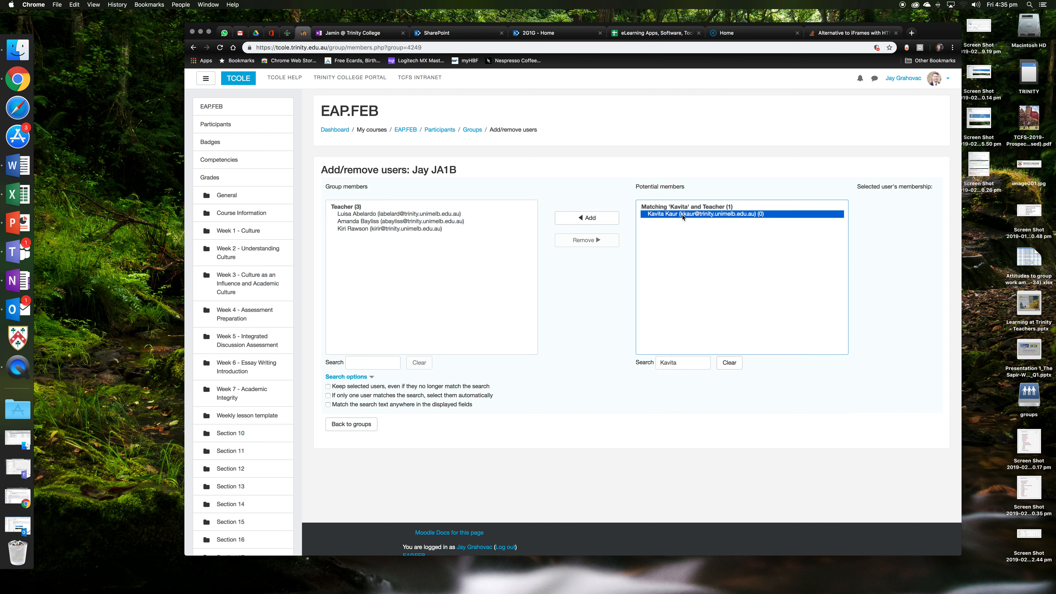
left_click(587, 218)
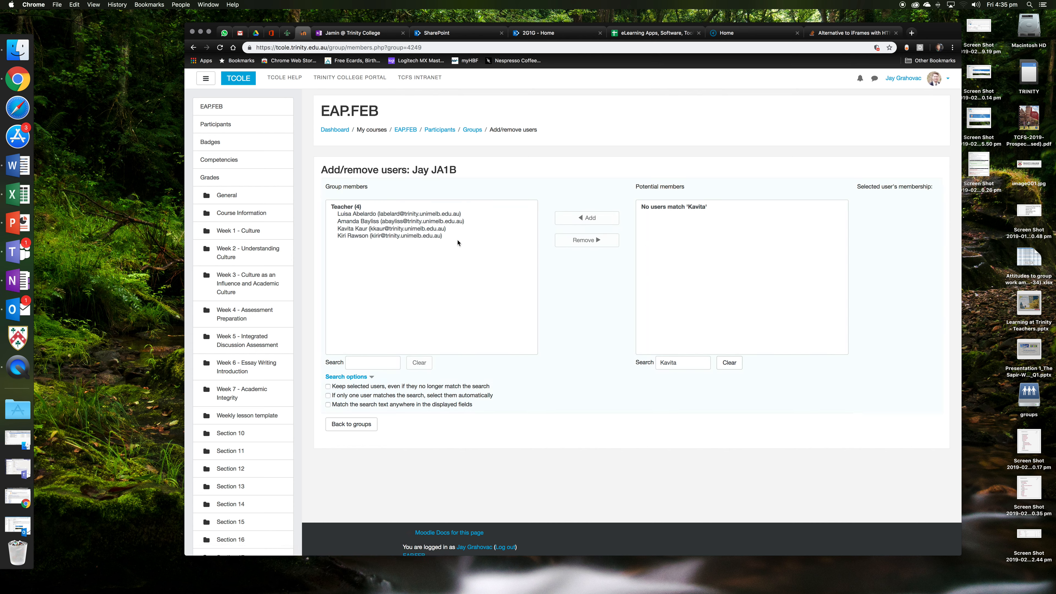
left_click(361, 430)
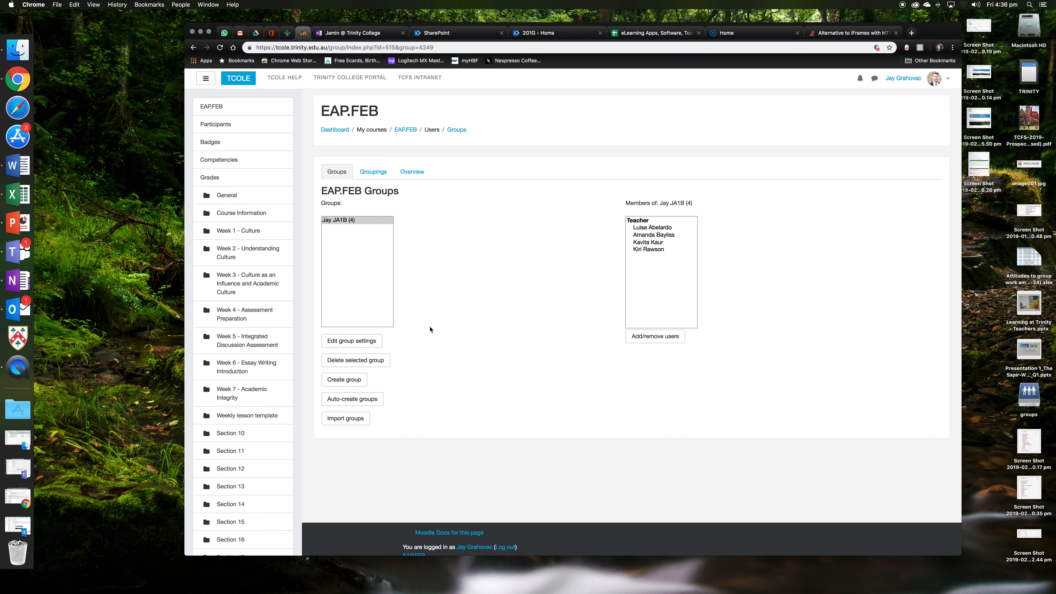
Create a second group named with the teacher's first name followed by "JB2B" and save it
left_click(335, 383)
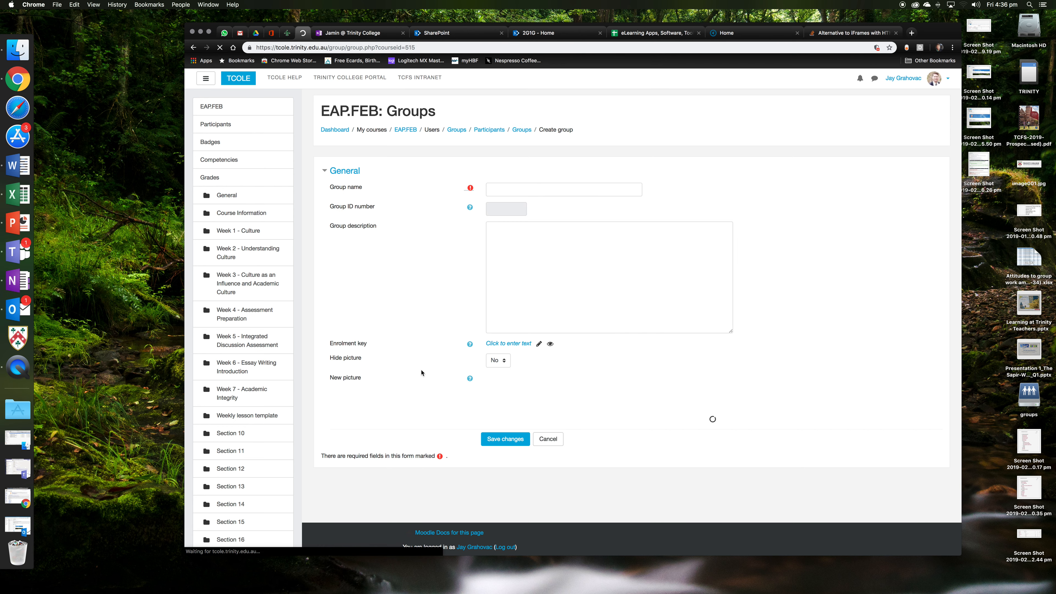
left_click(505, 188)
type("Jay ")
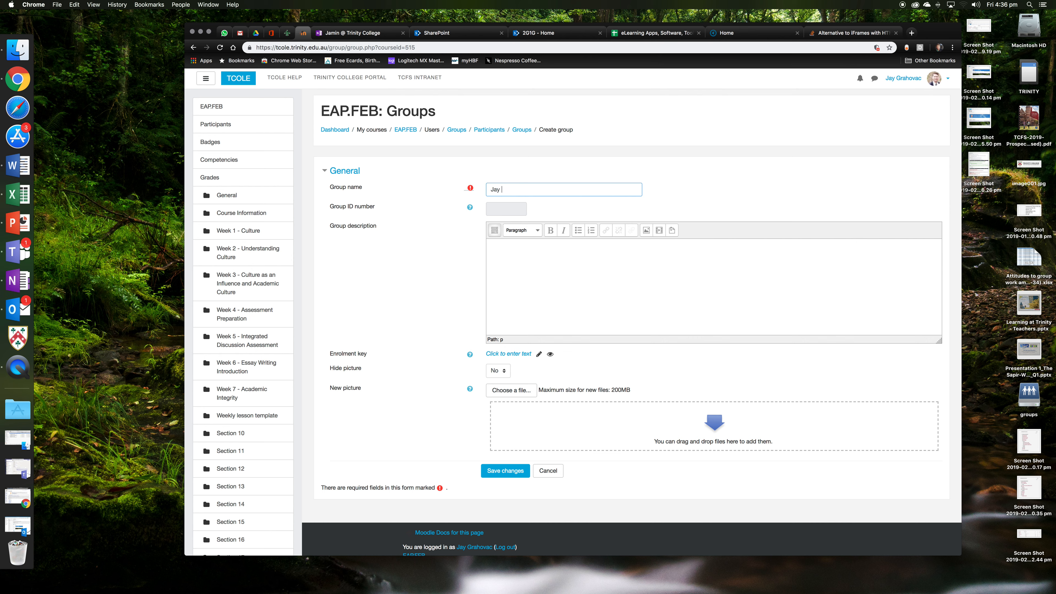
type("JB2B")
left_click(510, 476)
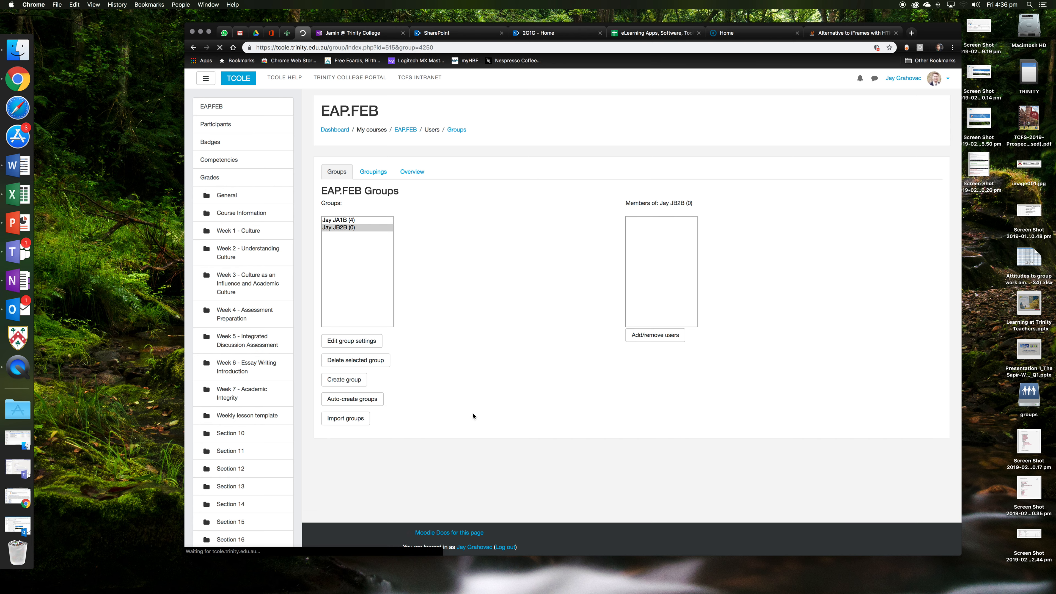
Search the potential members by first name and add a teacher to the JB2B group
left_click(638, 336)
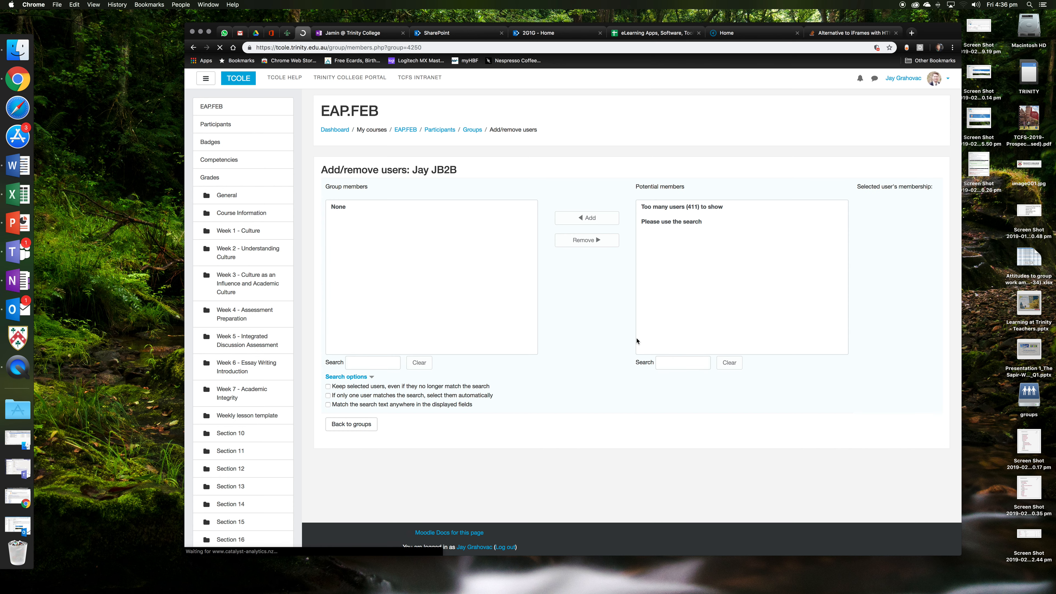
left_click(666, 364)
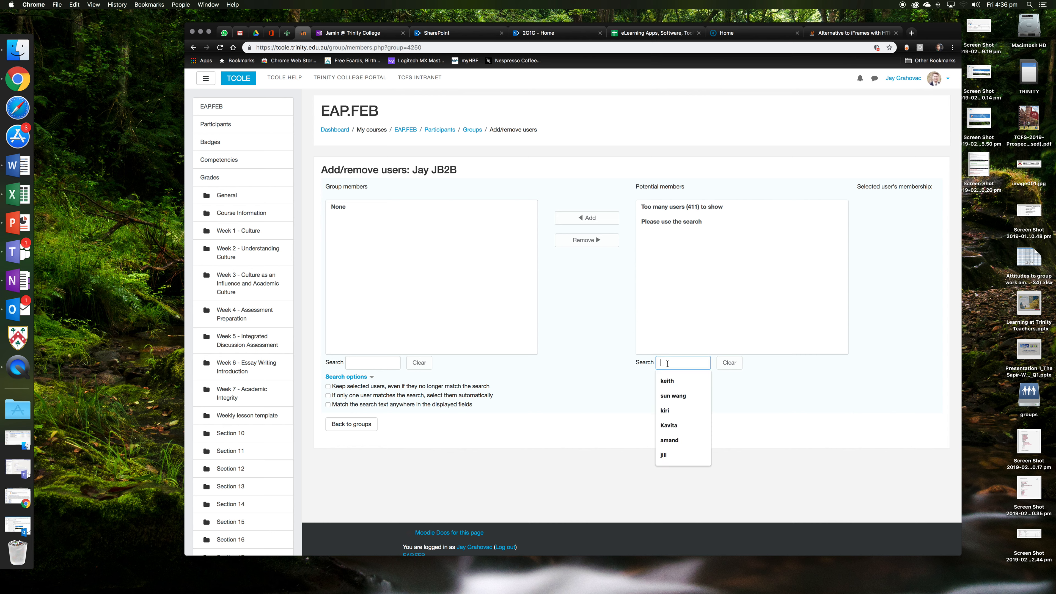
type("marco")
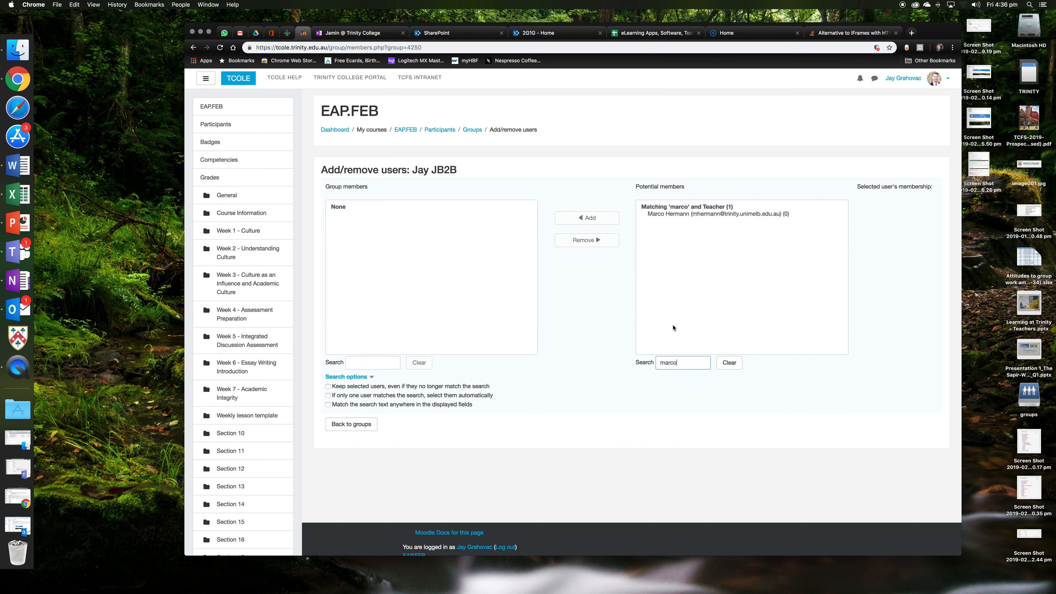
left_click(663, 214)
left_click(606, 220)
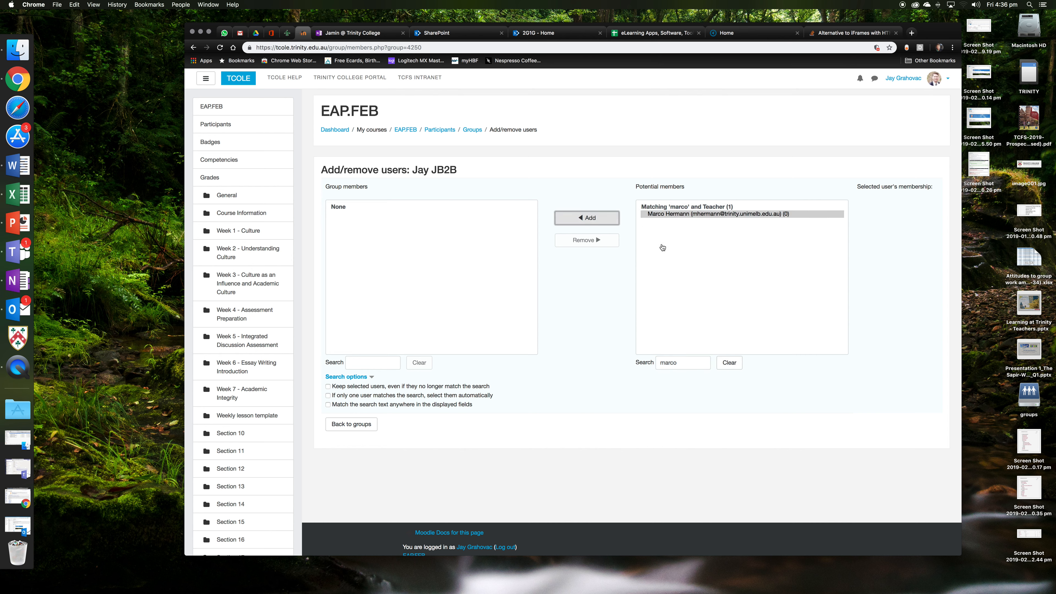
Search the potential members by the start of a second teacher's first name and add that teacher to the JB2B group
left_click_drag(680, 364, 659, 363)
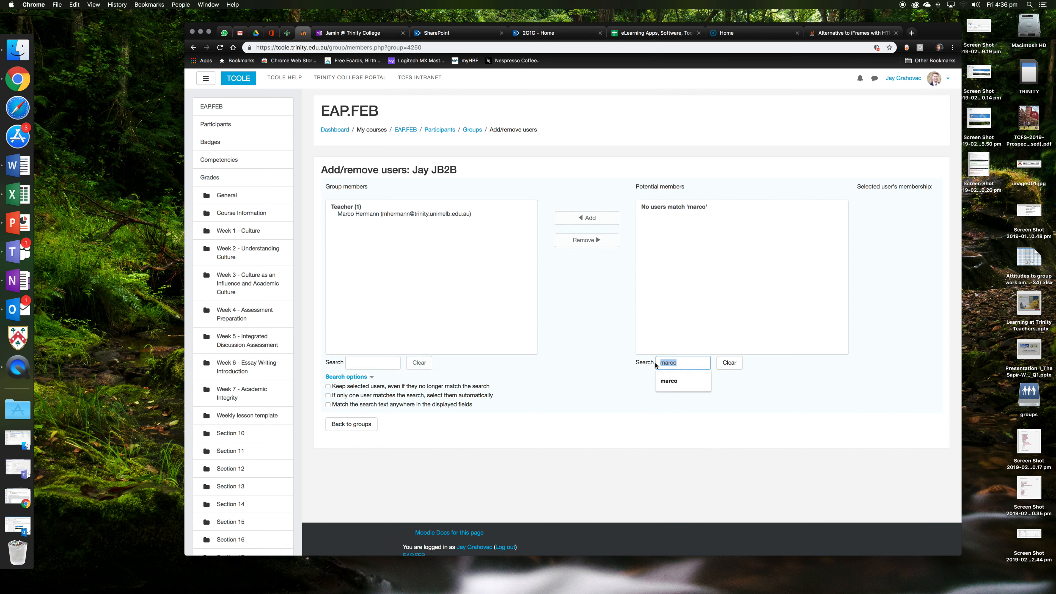
type("Chris")
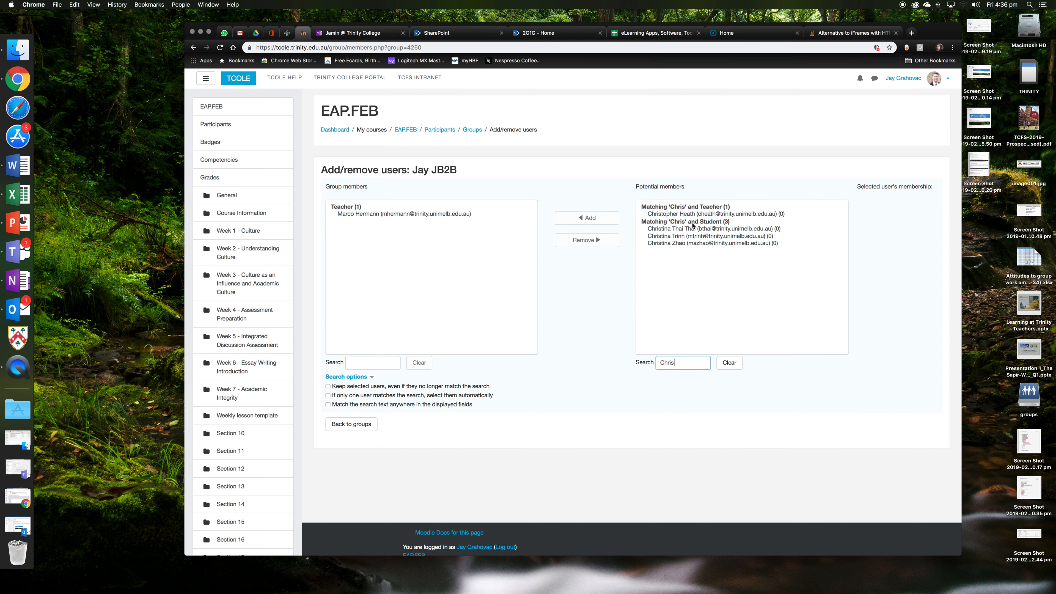
left_click(683, 215)
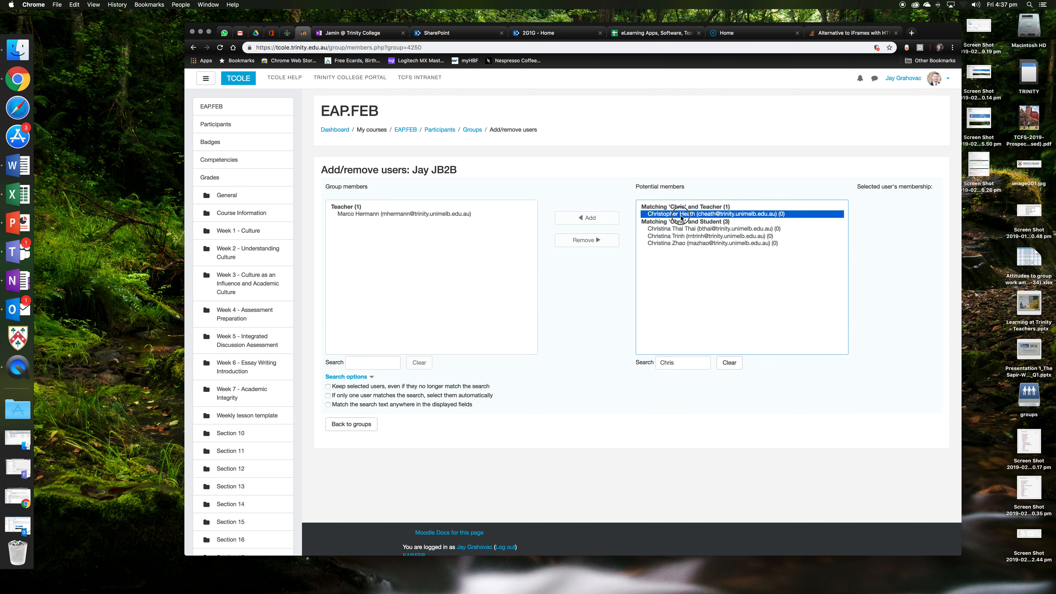
left_click(571, 223)
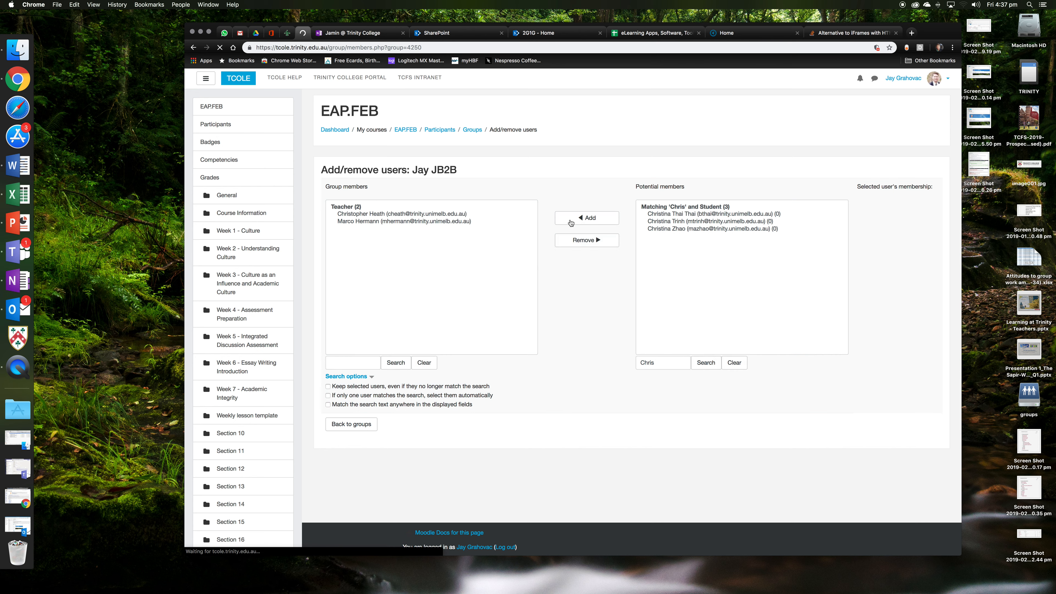
Search for a third teacher by first name, add them to the JB2B group and return to the groups list
double_click(681, 363)
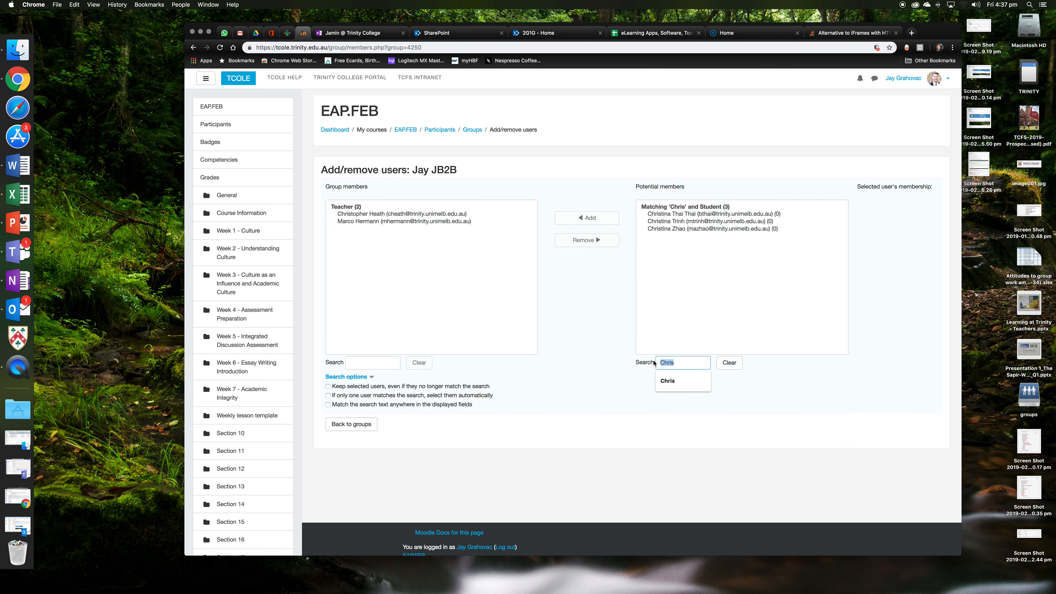
type("RaNi")
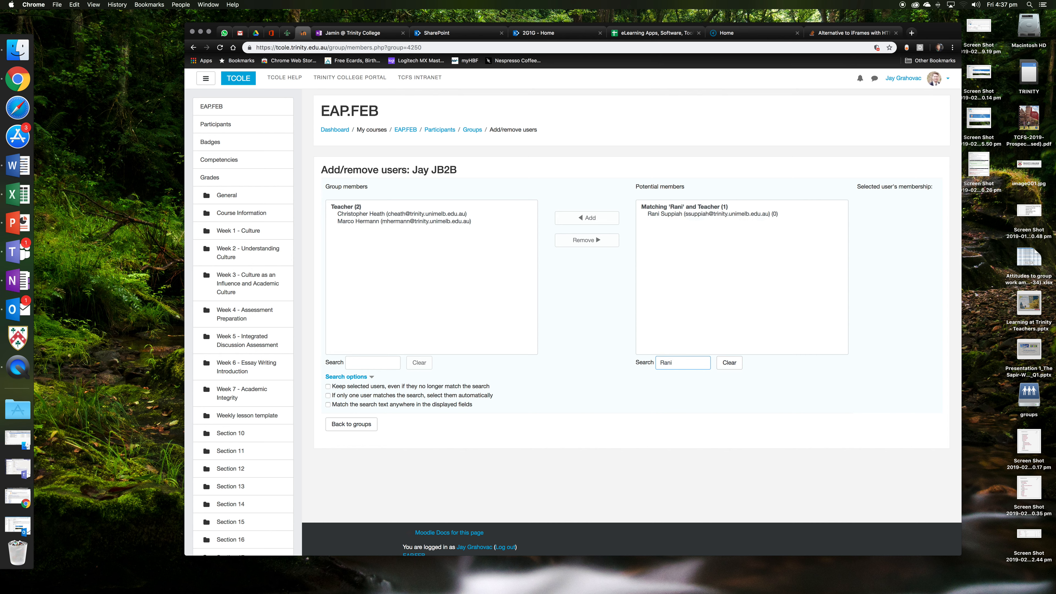
left_click(664, 215)
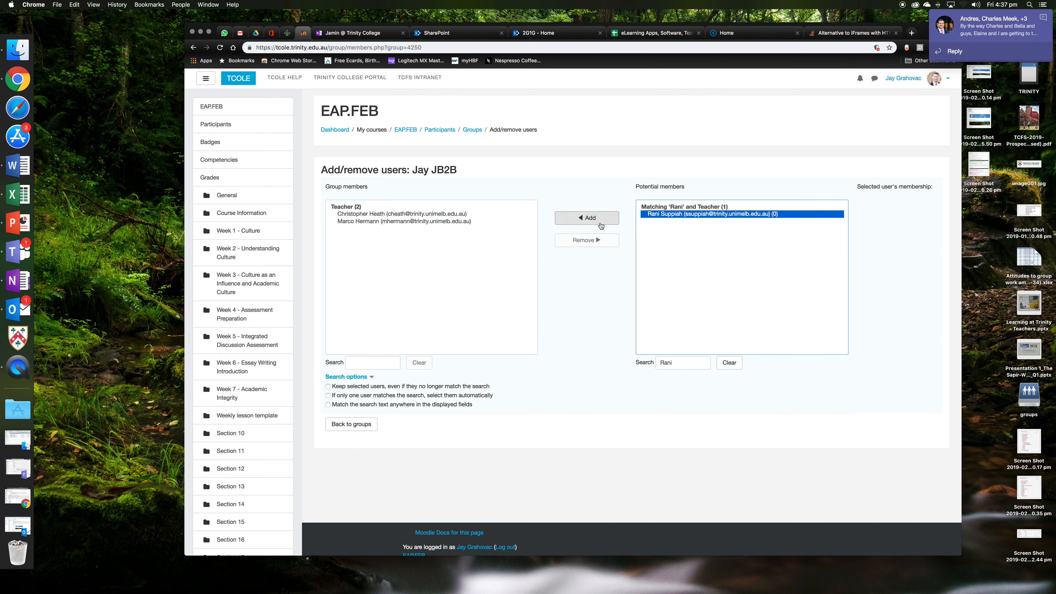
left_click(599, 220)
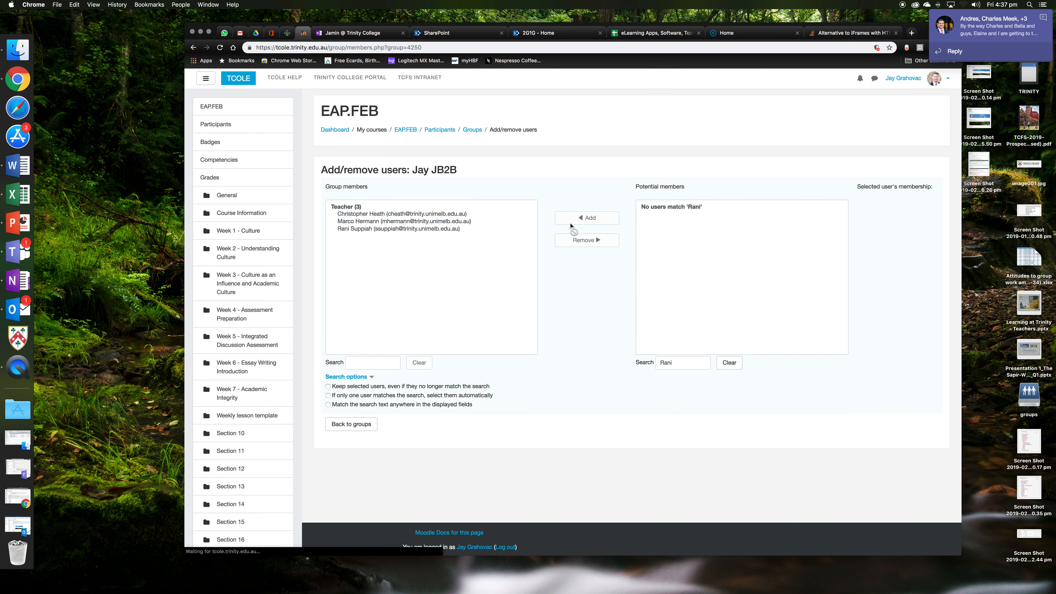
left_click(339, 428)
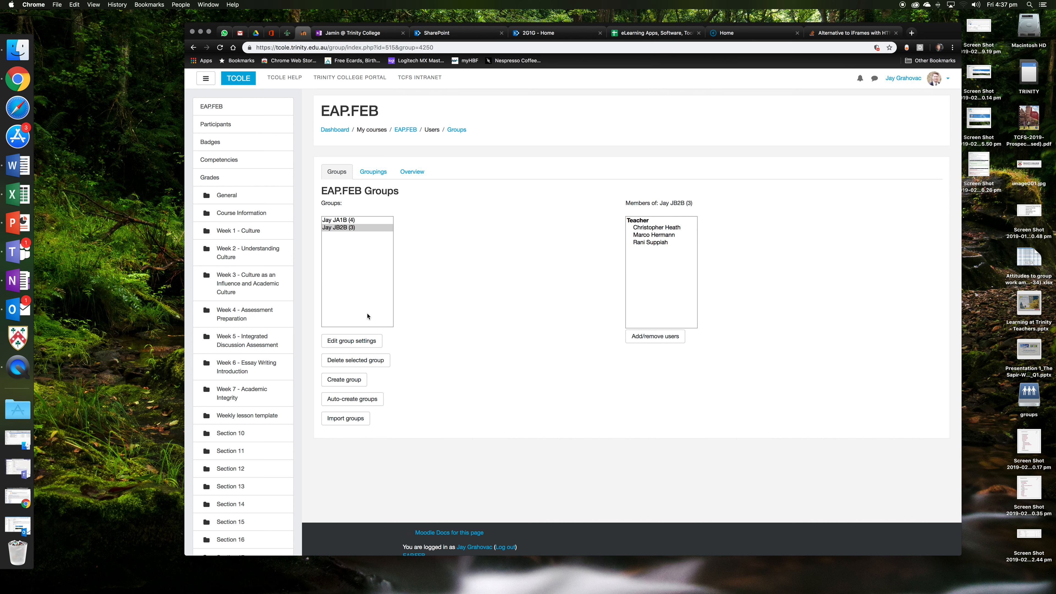
Delete the JB2B group from the EAP.FEB course and confirm the deletion
left_click(343, 227)
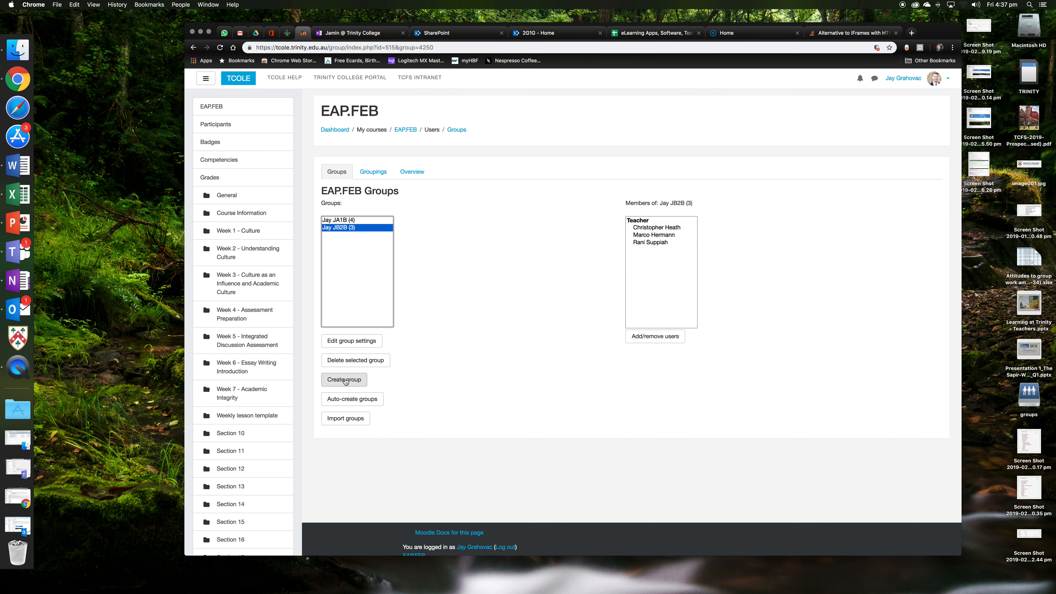
left_click(350, 364)
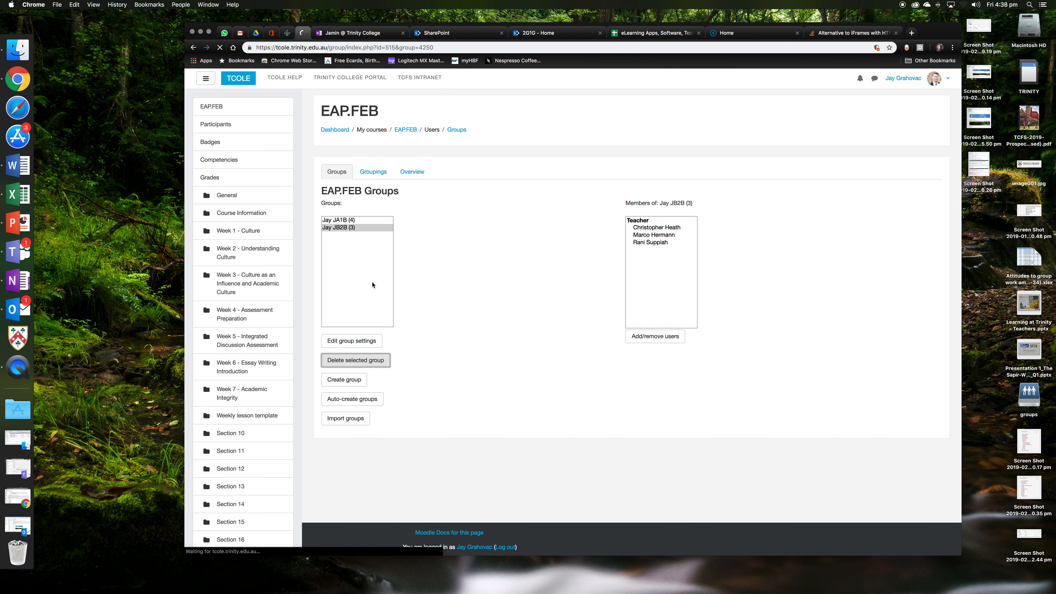
left_click(715, 252)
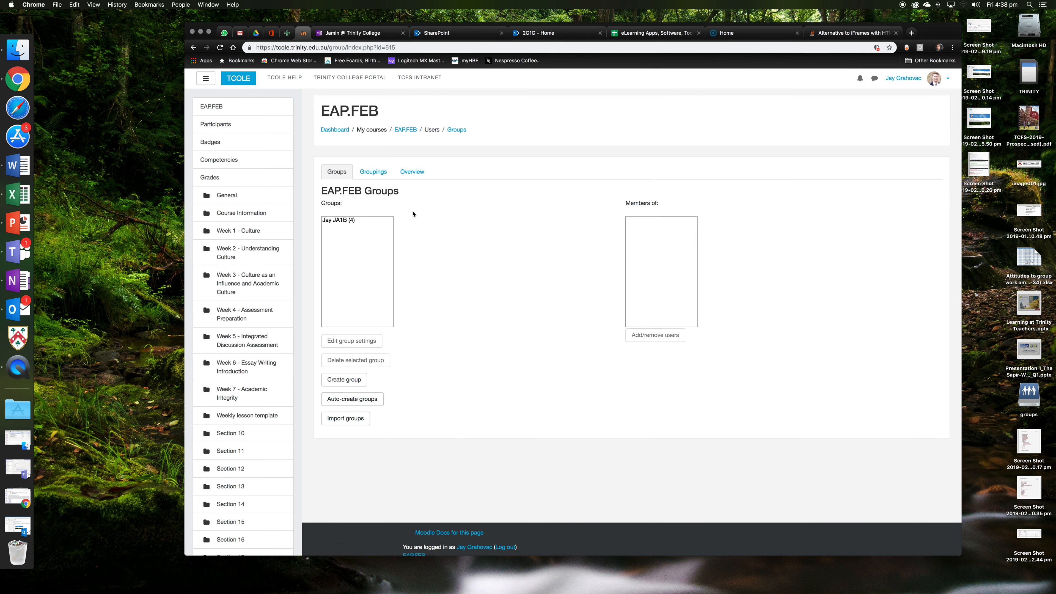
Delete the remaining JA1B group from the course and confirm the deletion
left_click(349, 221)
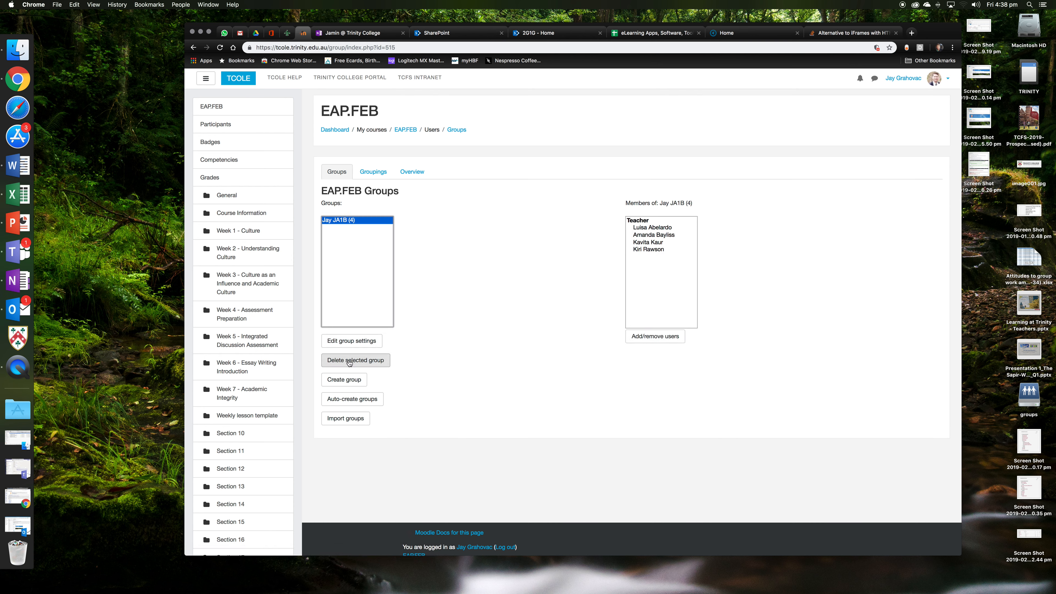
left_click(349, 362)
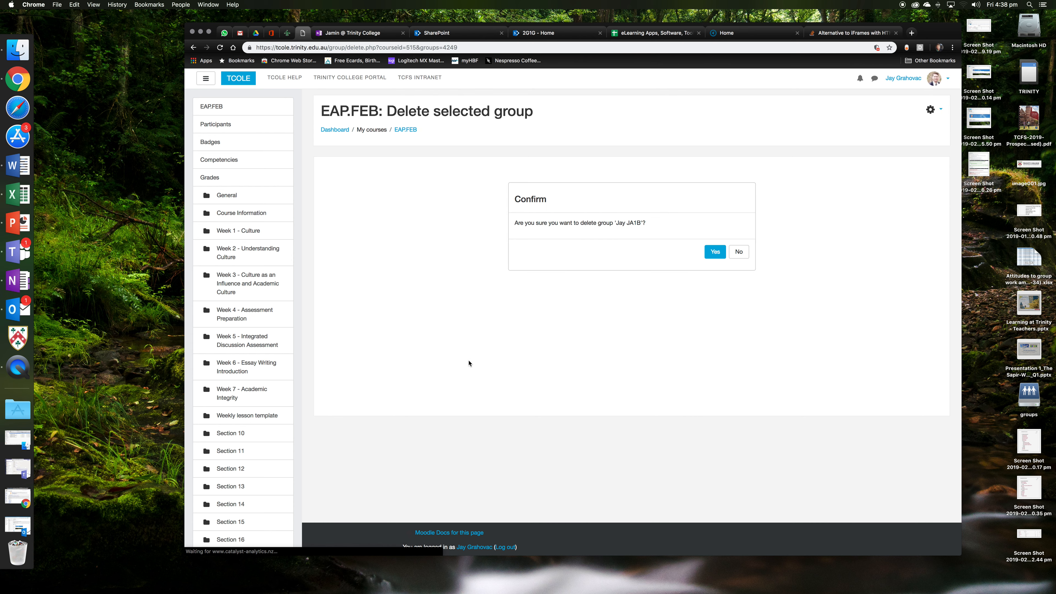
left_click(715, 252)
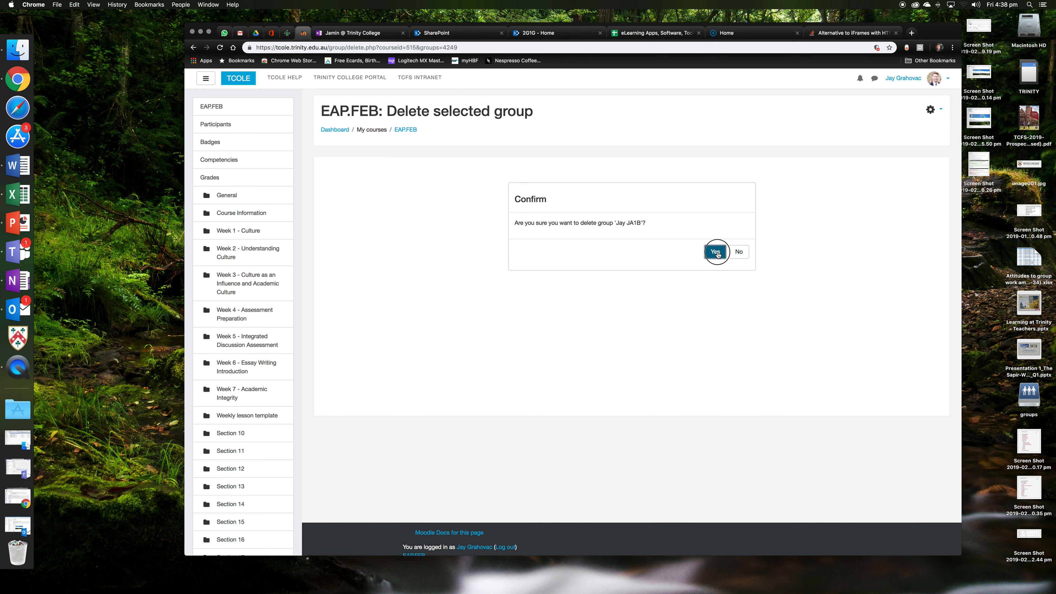